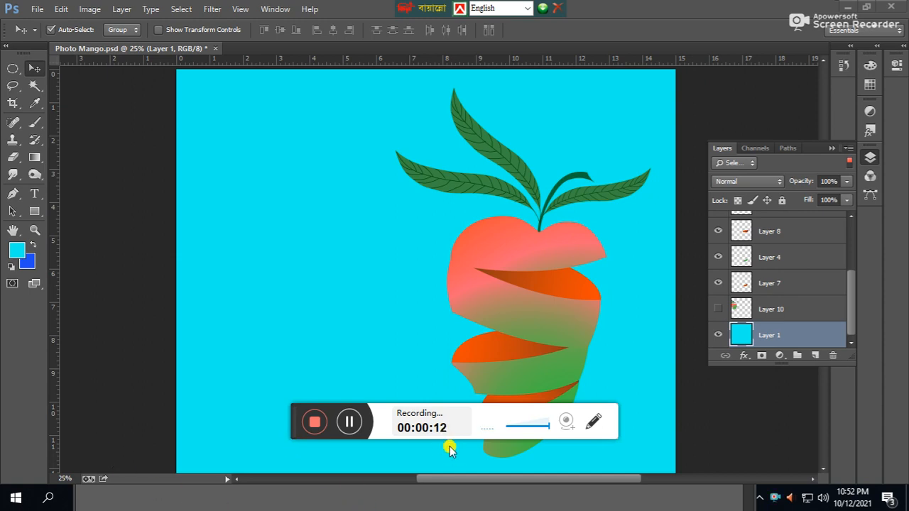
pyautogui.moveTo(295, 413); pyautogui.dragTo(549, 13)
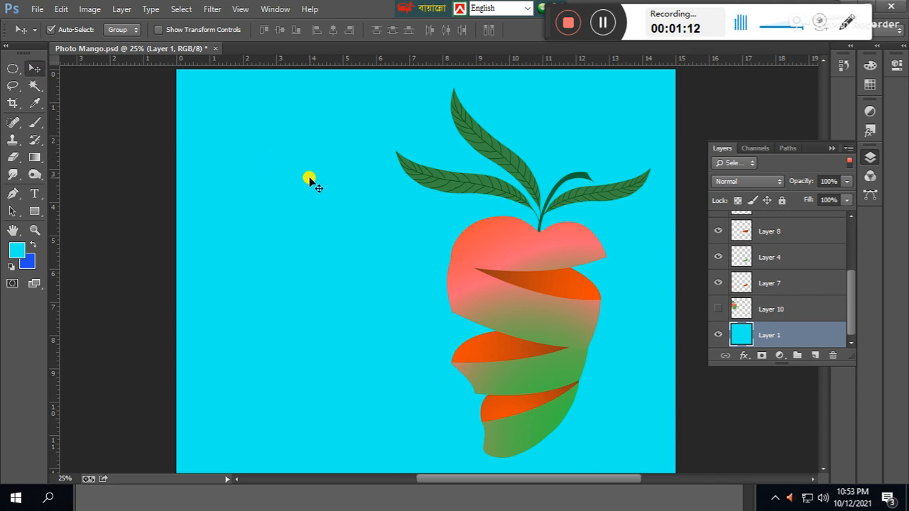
# - Separate the lower mango pieces by moving Layer 7 and Layer 8 out to the left and Layer 4 to the right
pyautogui.click(772, 285)
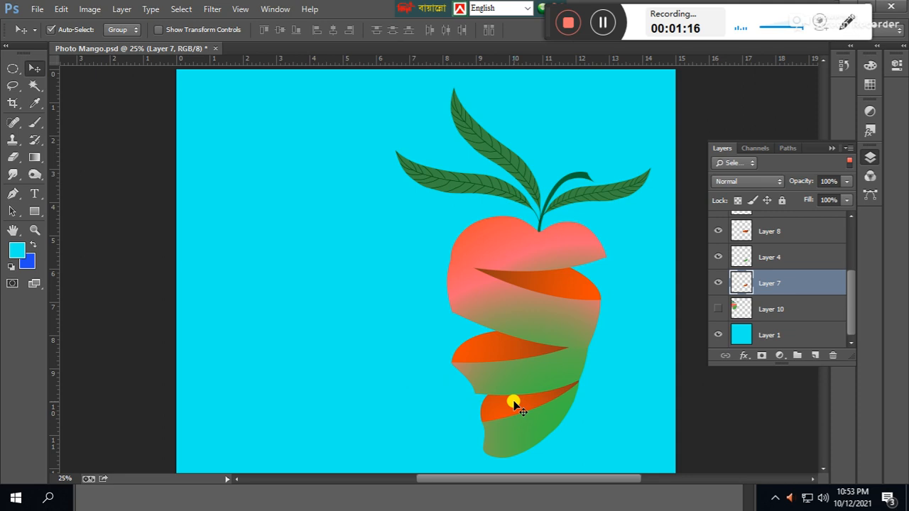
pyautogui.moveTo(508, 404); pyautogui.dragTo(387, 404)
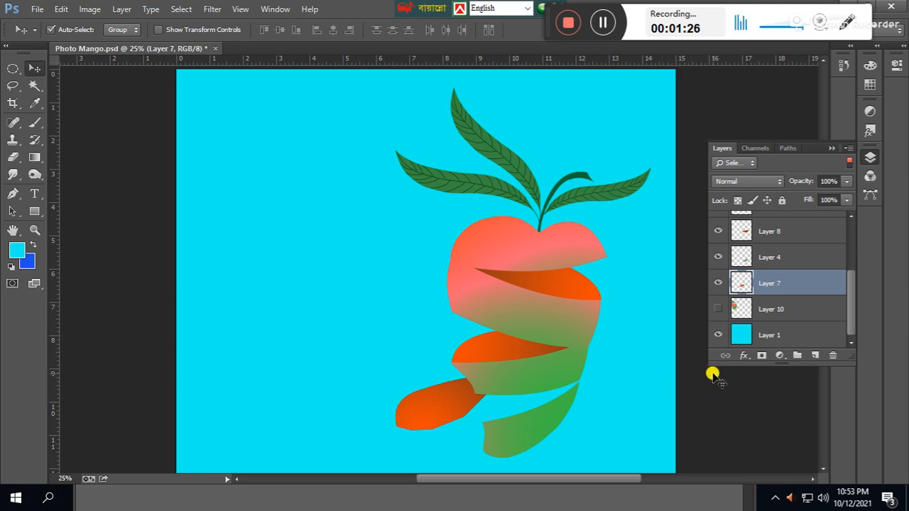
pyautogui.click(759, 260)
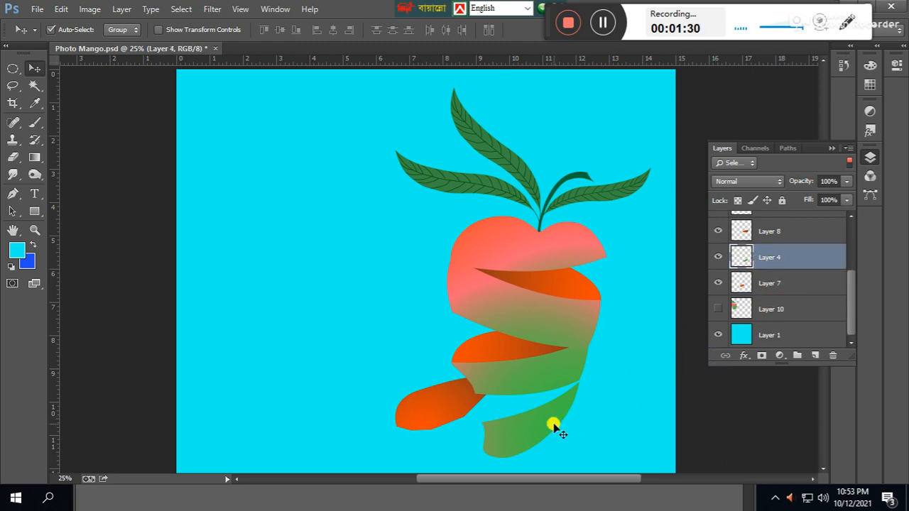
pyautogui.moveTo(543, 426); pyautogui.dragTo(594, 432)
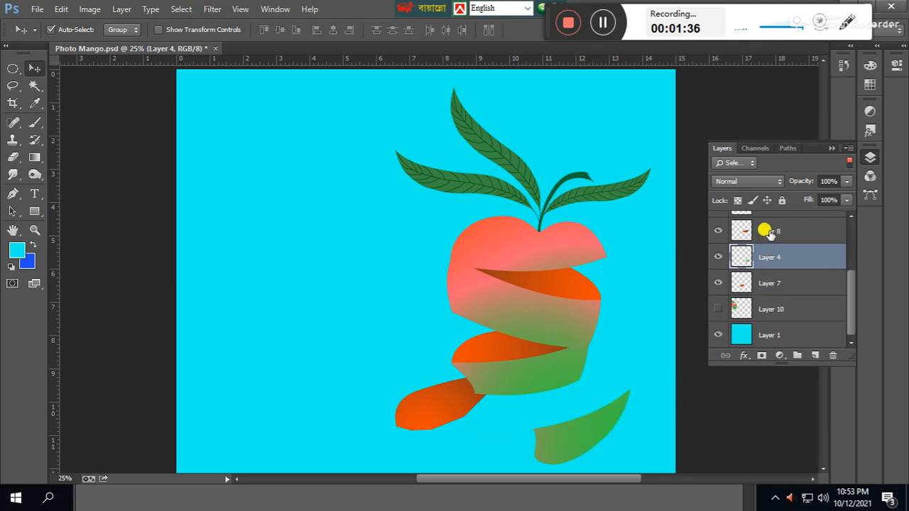
pyautogui.click(771, 235)
pyautogui.moveTo(482, 349); pyautogui.dragTo(332, 338)
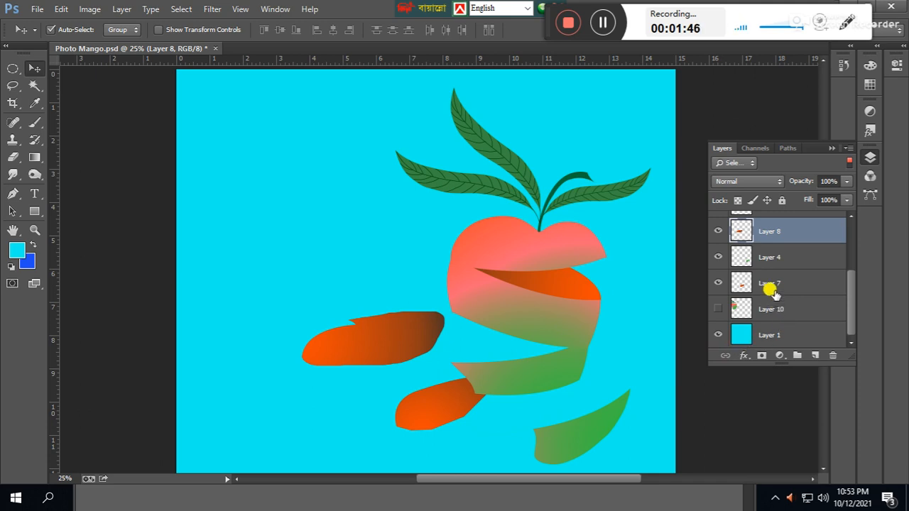
# - Move the Layer 9 and Layer 6 pieces to the upper-left canvas area and shift the leafy Layer 2 top slightly up
pyautogui.click(570, 286)
pyautogui.moveTo(573, 284); pyautogui.dragTo(337, 187)
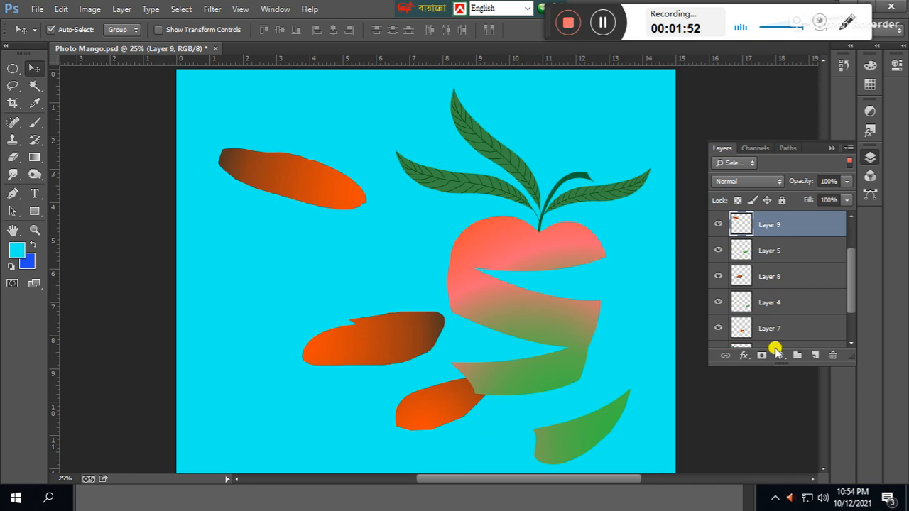
pyautogui.click(554, 316)
pyautogui.moveTo(535, 319); pyautogui.dragTo(339, 270)
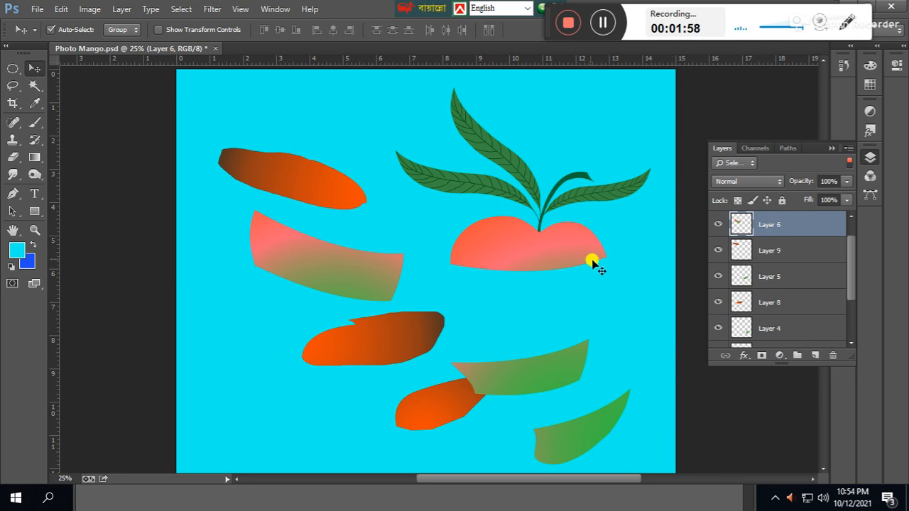
pyautogui.moveTo(552, 254); pyautogui.dragTo(537, 207)
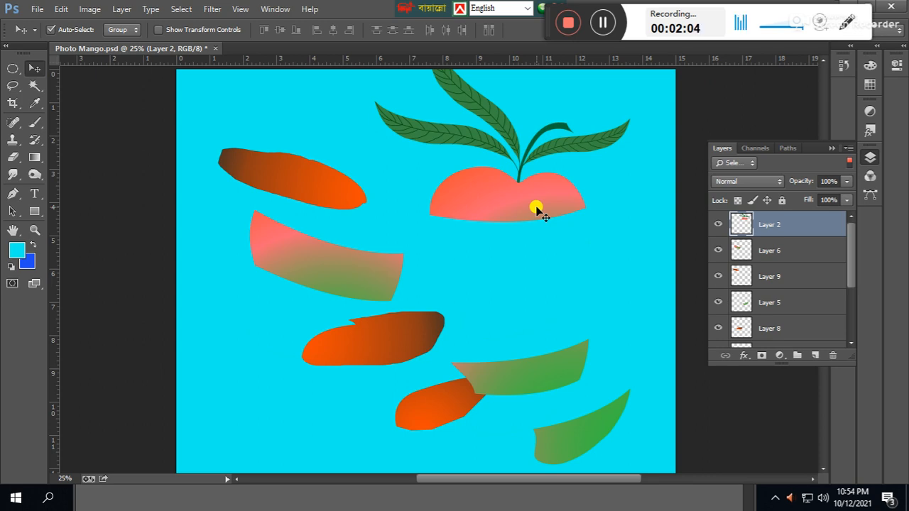
# - Show Layer 10 and move the whole mango to the lower-left part of the canvas
pyautogui.hotkey('ctrl', '-')
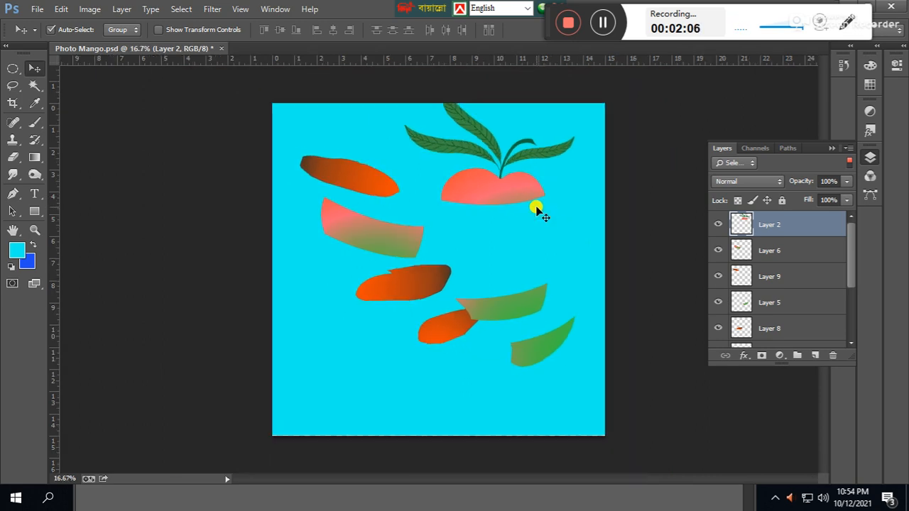
pyautogui.hotkey('ctrl', '+')
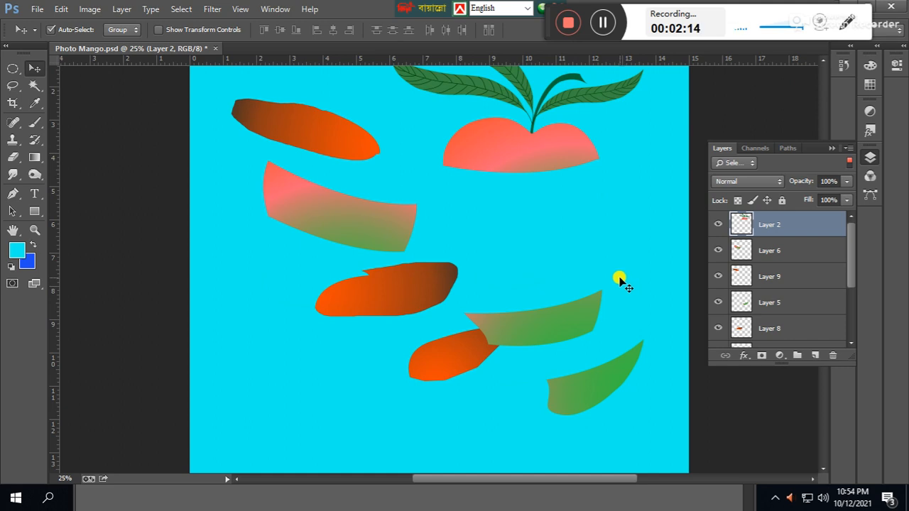
pyautogui.moveTo(613, 219); pyautogui.dragTo(618, 275)
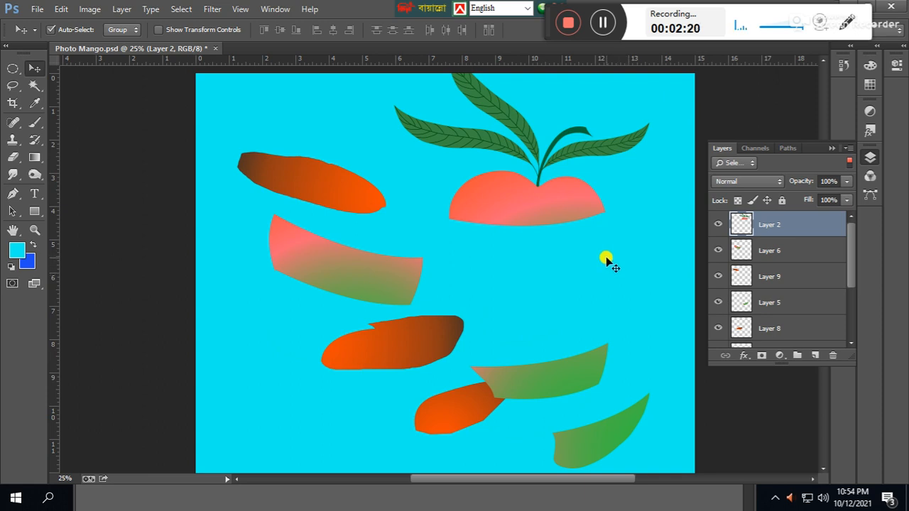
pyautogui.hotkey('ctrl', '-')
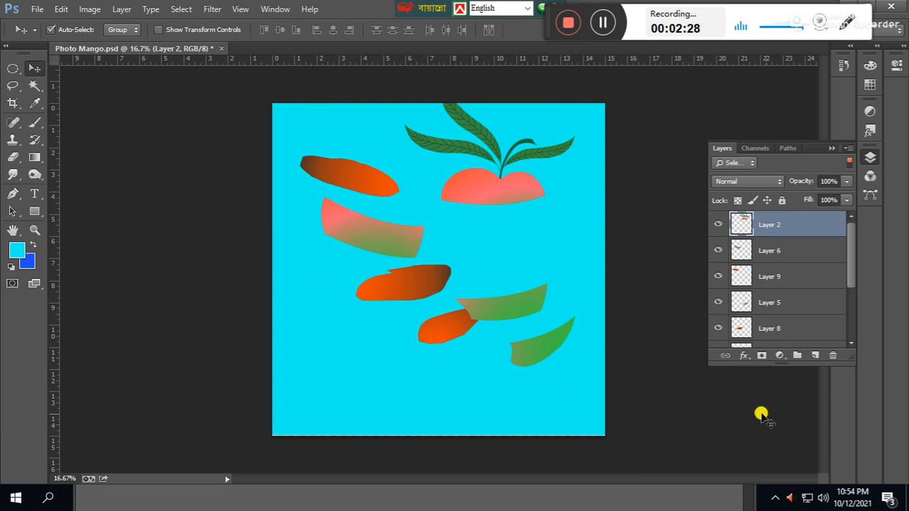
pyautogui.moveTo(854, 270); pyautogui.dragTo(850, 339)
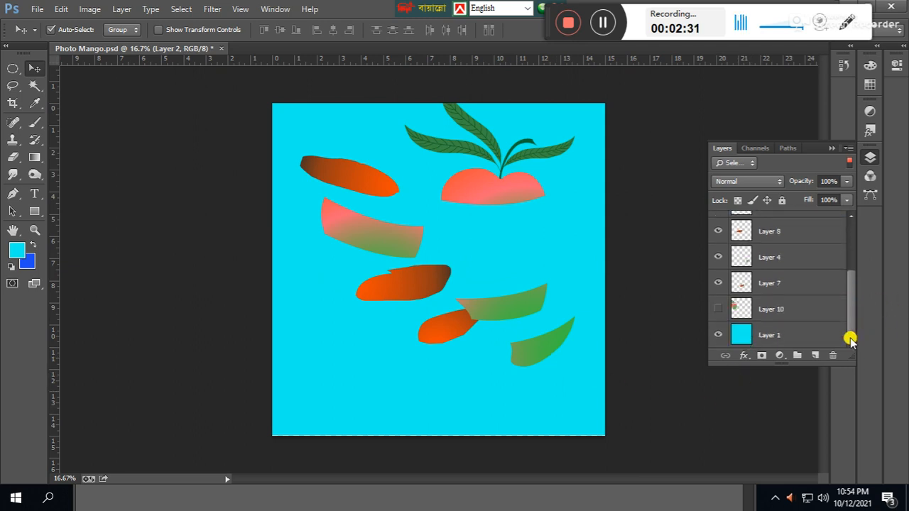
pyautogui.click(719, 309)
pyautogui.moveTo(319, 266); pyautogui.dragTo(348, 388)
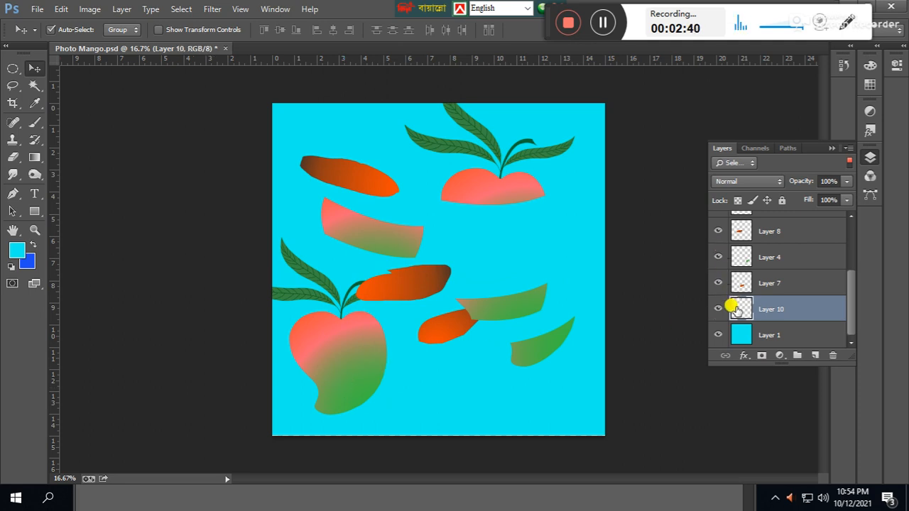
# - Hide the slice layers 7, 4, 8, 5, 9, 6 and 2, leaving the whole mango on the background
pyautogui.moveTo(718, 288); pyautogui.dragTo(717, 226)
pyautogui.moveTo(848, 285); pyautogui.dragTo(853, 258)
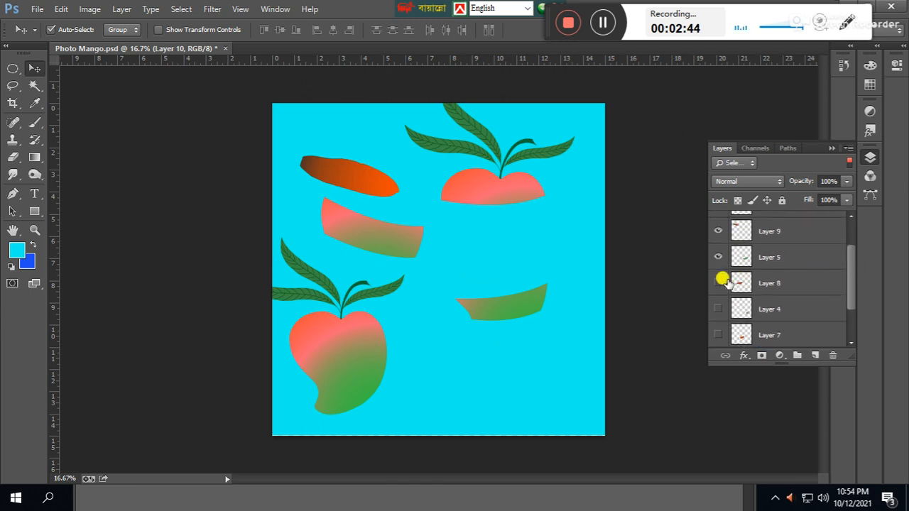
pyautogui.click(717, 257)
pyautogui.click(718, 231)
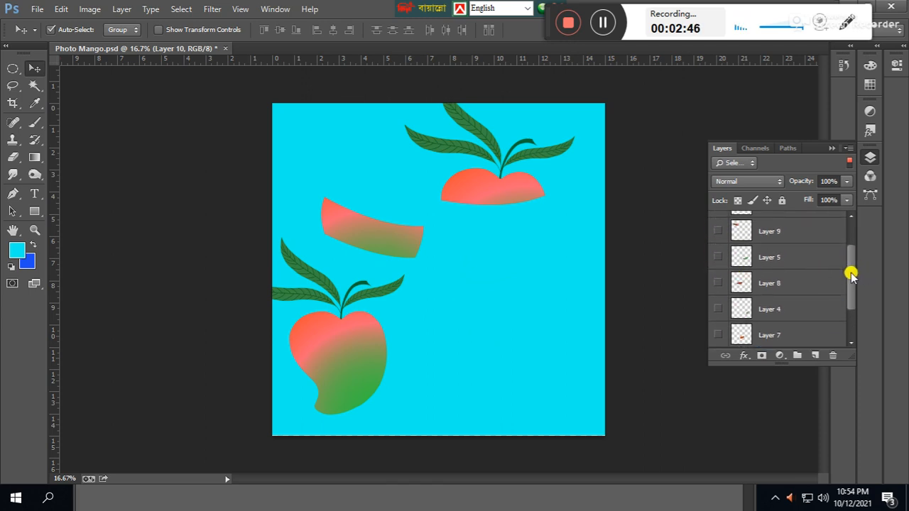
pyautogui.moveTo(850, 273); pyautogui.dragTo(857, 235)
pyautogui.click(718, 250)
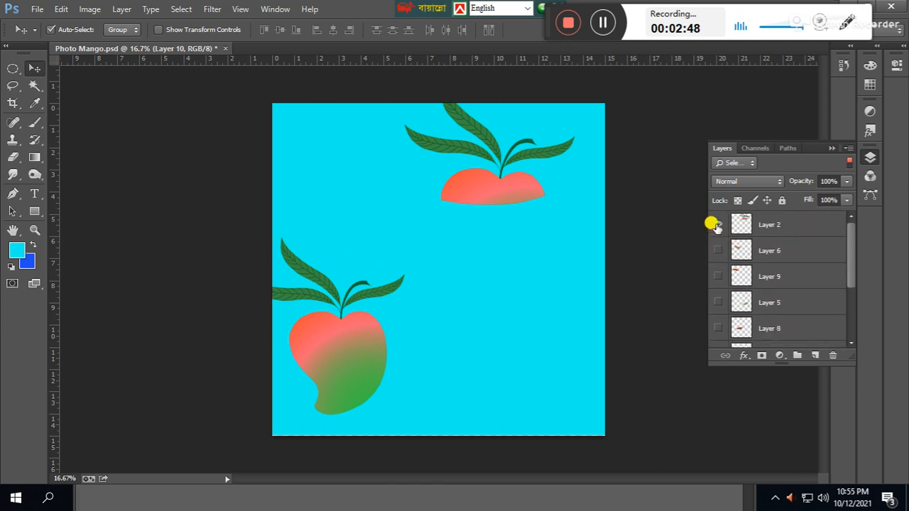
pyautogui.click(717, 225)
# - Move the whole mango to the canvas centre and shift it about 1.94 in left and 0.88 in down
pyautogui.moveTo(349, 354); pyautogui.dragTo(465, 275)
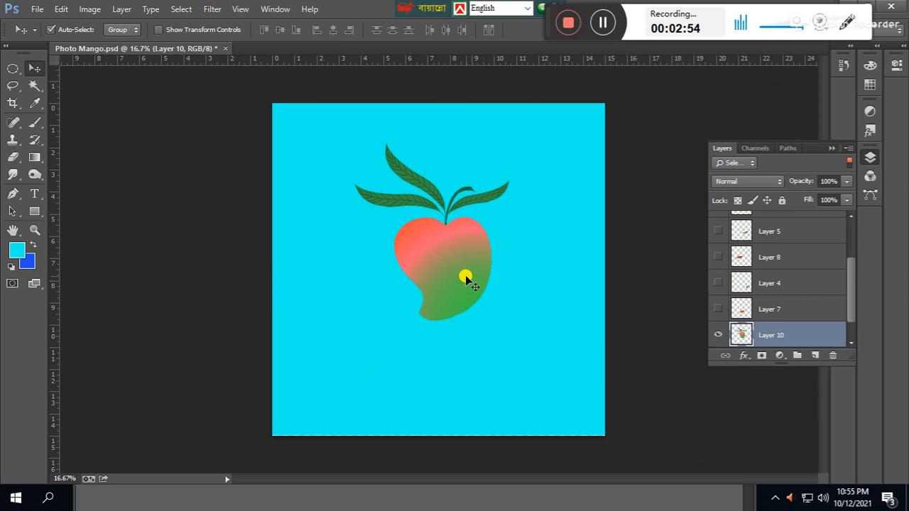
pyautogui.hotkey('ctrl', '+')
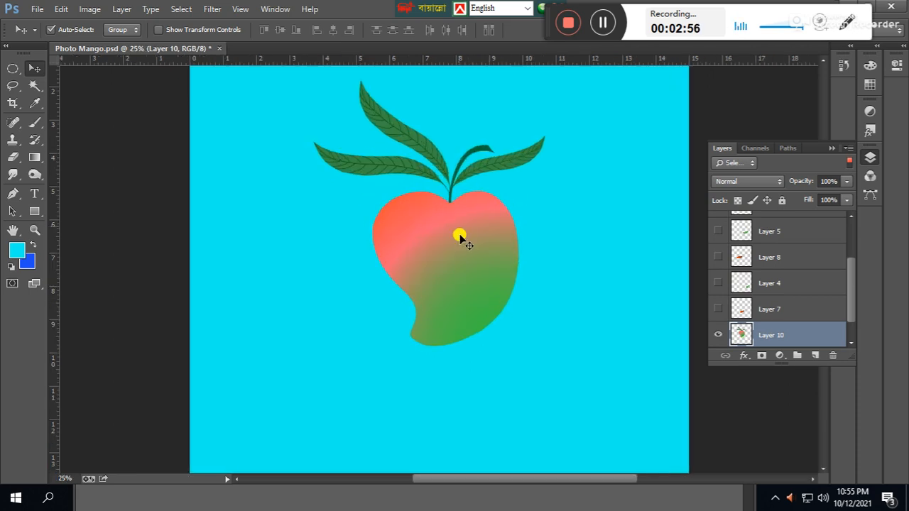
pyautogui.moveTo(443, 268); pyautogui.dragTo(429, 290)
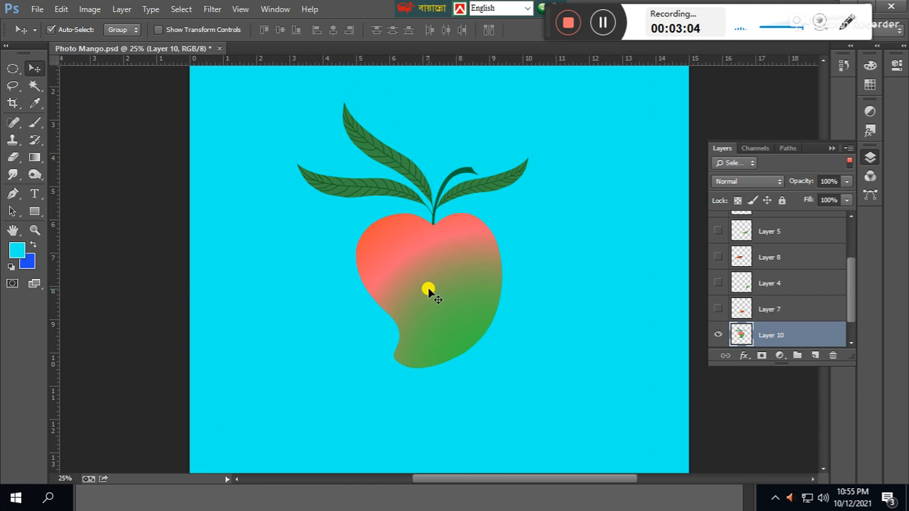
pyautogui.moveTo(455, 315); pyautogui.dragTo(413, 310)
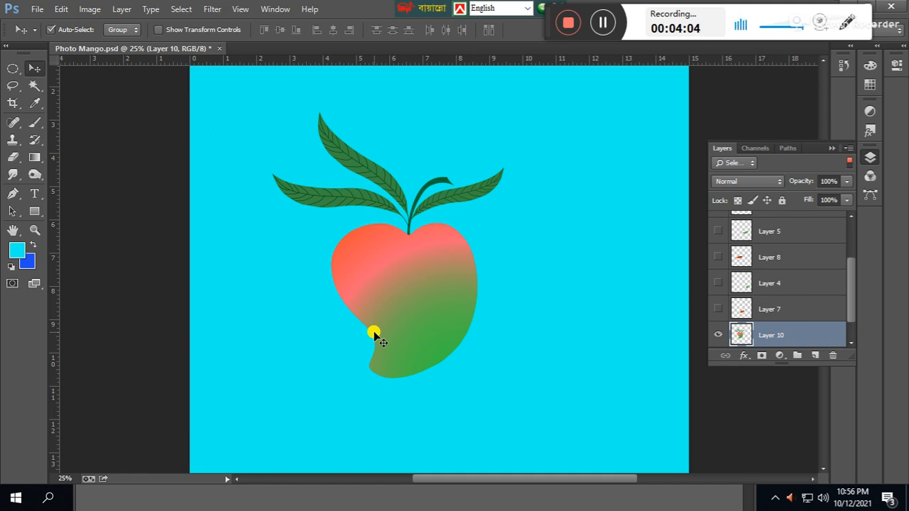
pyautogui.moveTo(439, 287); pyautogui.dragTo(375, 315)
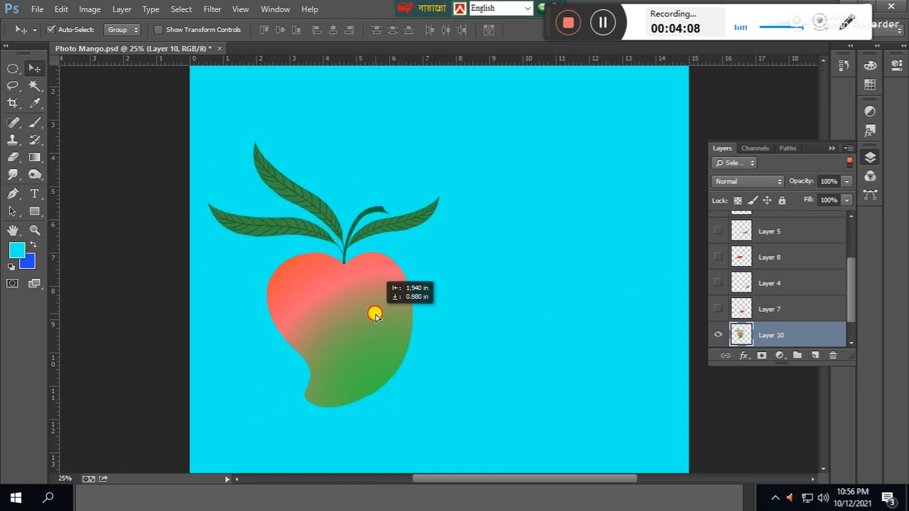
# - Hide Layer 10 and show the slice layers 7, 4, 8, 5, 9, 6 and 2 again
pyautogui.click(718, 335)
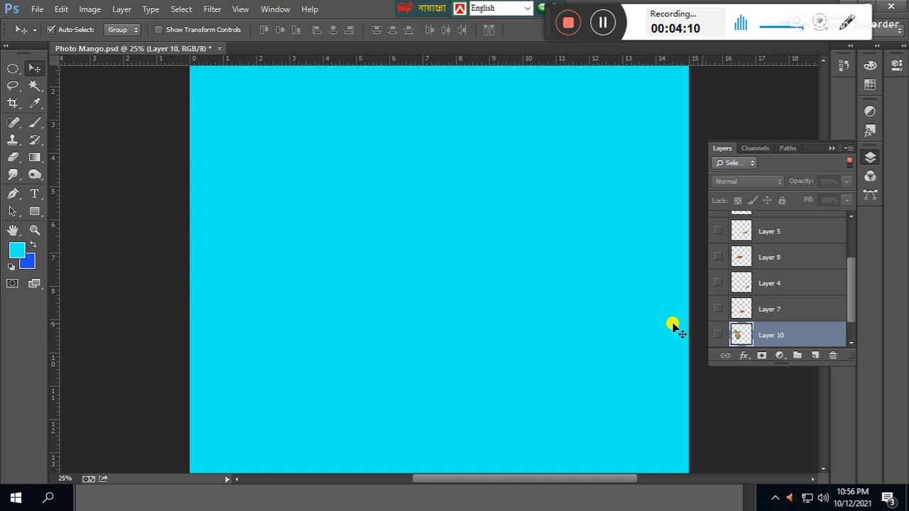
pyautogui.click(718, 309)
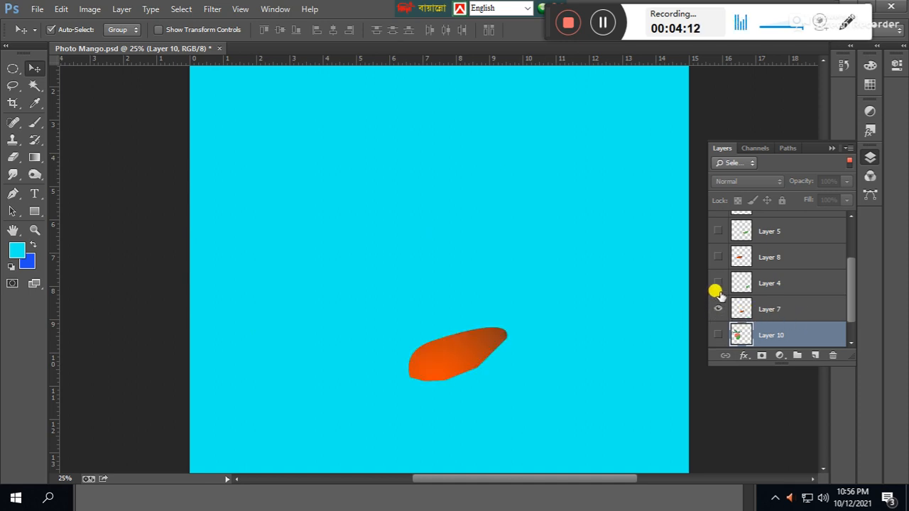
pyautogui.click(717, 282)
pyautogui.click(717, 257)
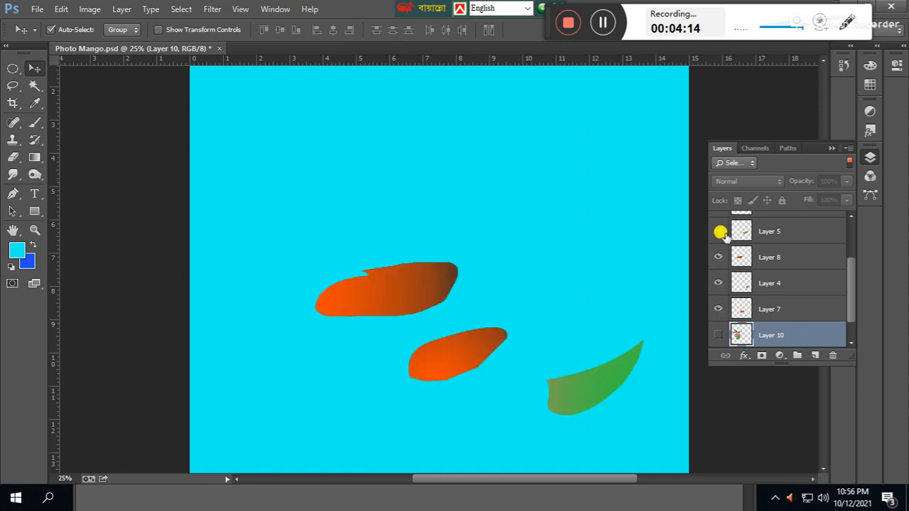
pyautogui.click(719, 232)
pyautogui.moveTo(848, 289); pyautogui.dragTo(848, 242)
pyautogui.click(716, 258)
pyautogui.click(718, 233)
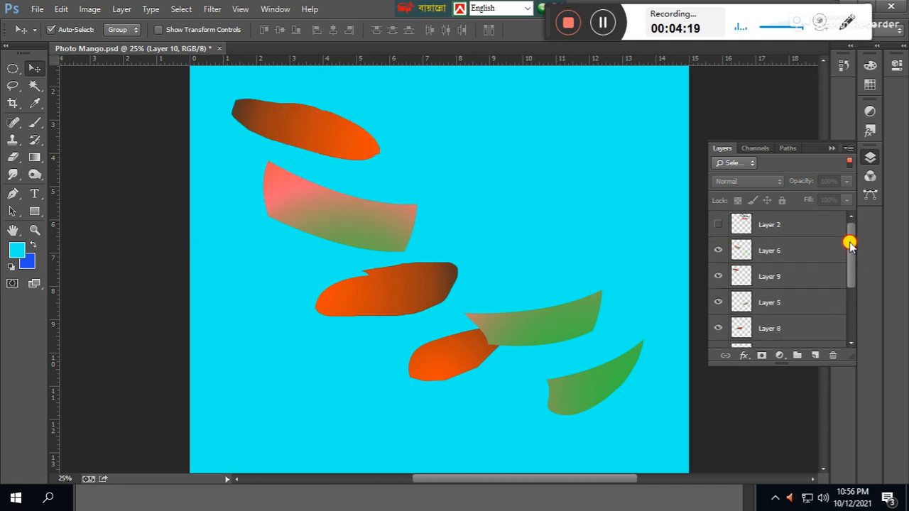
pyautogui.click(717, 226)
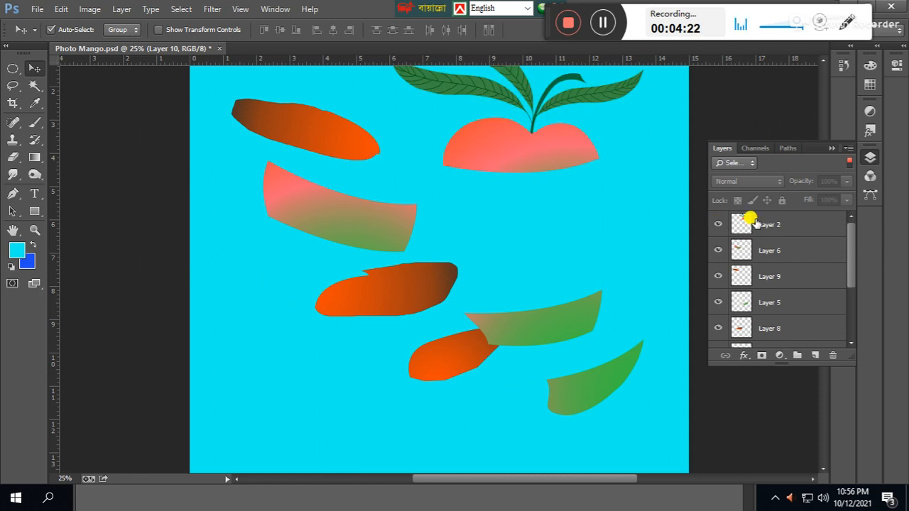
# - Step back through the history to undo all moves of the whole mango and of the separated slices
pyautogui.hotkey('ctrl', 'z')
pyautogui.hotkey('ctrl', 'z')
pyautogui.hotkey('ctrl', 'z')
pyautogui.hotkey('ctrl', 'z')
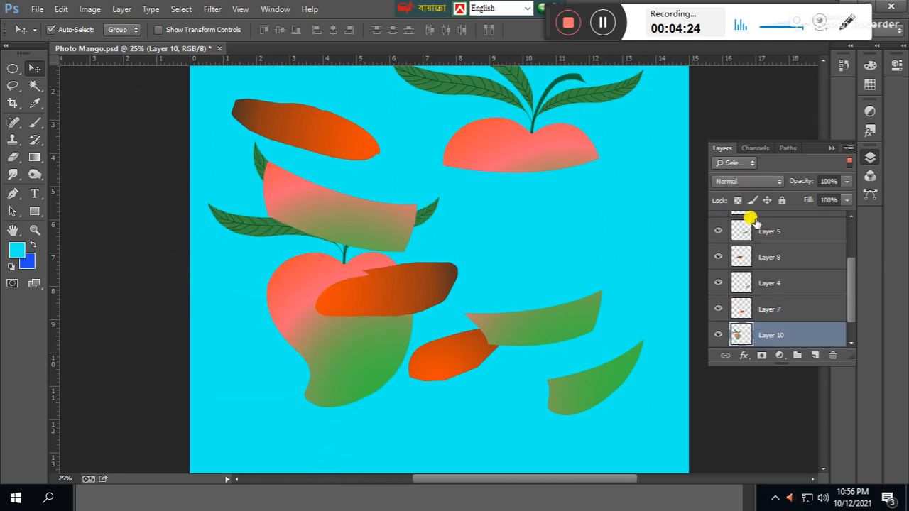
pyautogui.hotkey('ctrl', 'z')
pyautogui.hotkey('ctrl', 'z')
pyautogui.hotkey('ctrl', 'z')
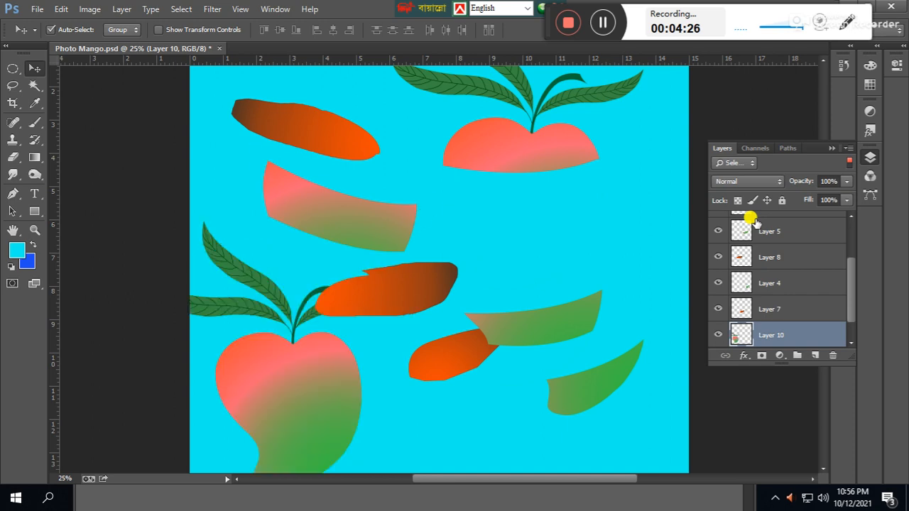
pyautogui.hotkey('ctrl', 'alt', 'z')
pyautogui.hotkey('ctrl', 'alt', 'z')
pyautogui.hotkey('ctrl', 'alt', 'z')
pyautogui.hotkey('ctrl', 'alt', 'z')
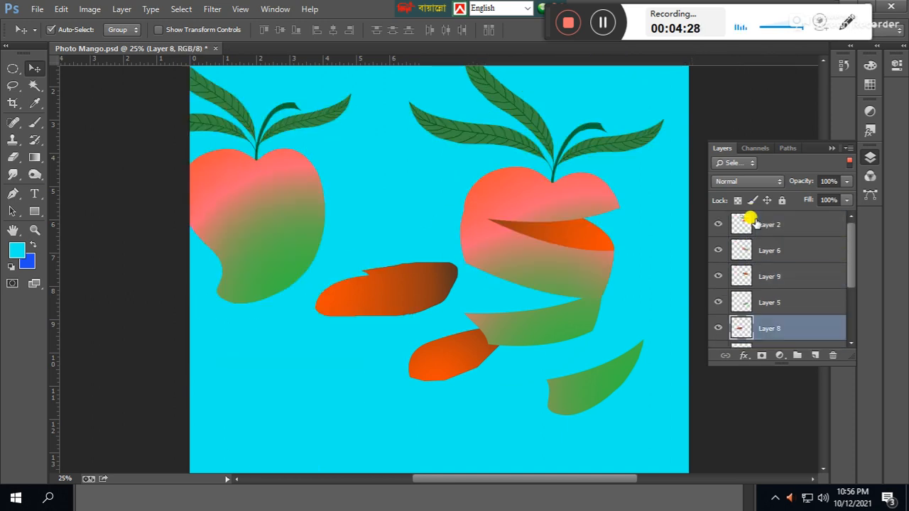
pyautogui.hotkey('ctrl', 'alt', 'z')
pyautogui.hotkey('ctrl', 'alt', 'z')
pyautogui.hotkey('ctrl', 'alt', 'z')
pyautogui.hotkey('ctrl', 'alt', 'z')
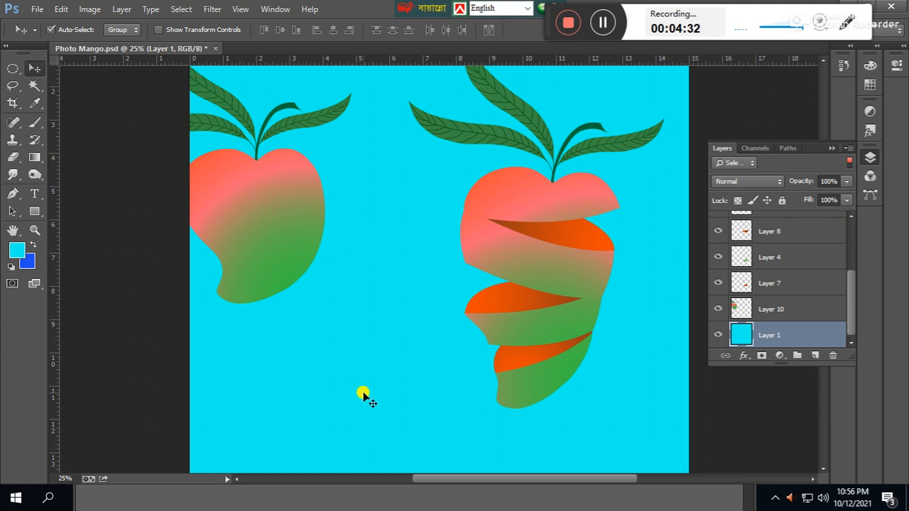
# - Move the whole mango on Layer 10 down to the lower-left canvas area beside the sliced mango
pyautogui.moveTo(296, 229); pyautogui.dragTo(377, 311)
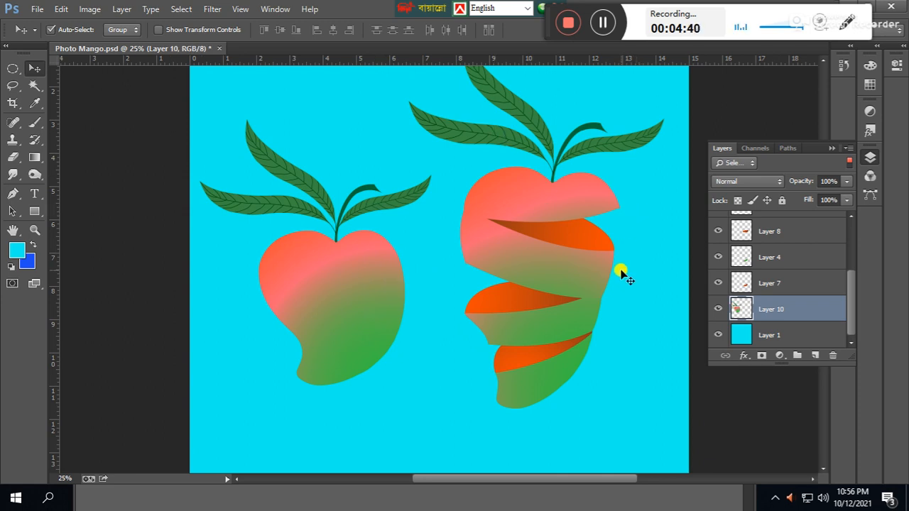
pyautogui.moveTo(643, 250); pyautogui.dragTo(620, 280)
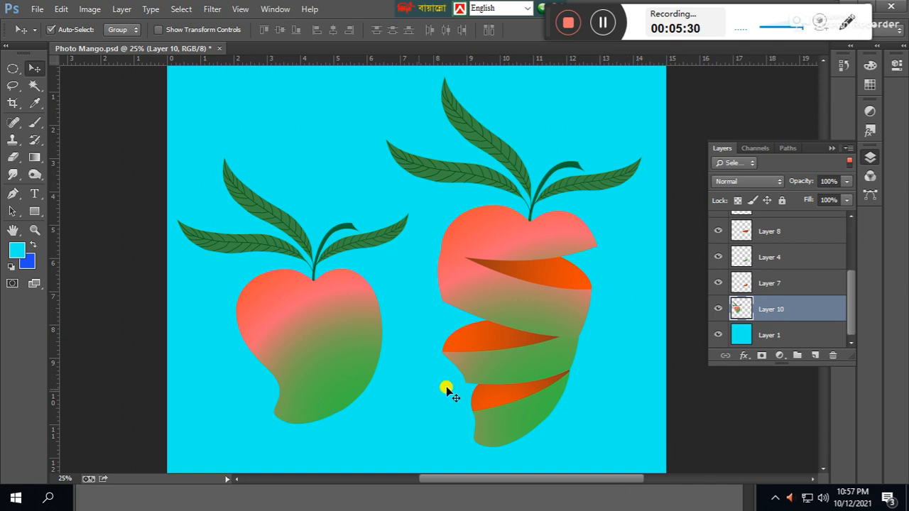
pyautogui.moveTo(331, 325); pyautogui.dragTo(258, 371)
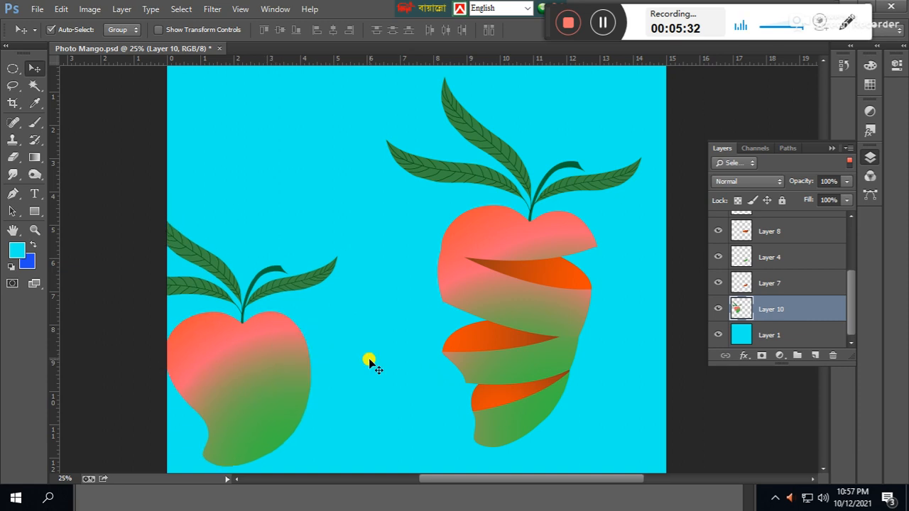
# - Hide Layer 10 and select it together with the slice layers 7, 4, 8, 5, 9, 6 and 2
pyautogui.click(714, 309)
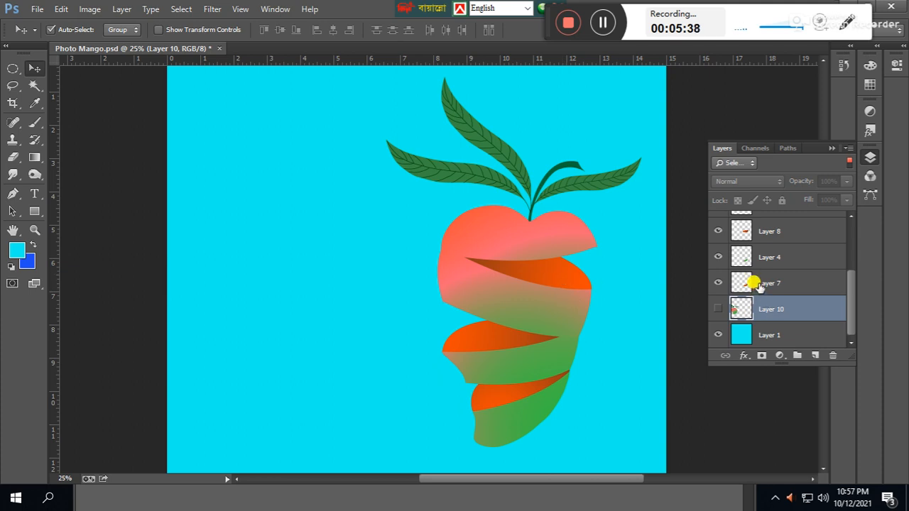
pyautogui.keyDown('shift'); pyautogui.click(759, 284); pyautogui.keyUp('shift')
pyautogui.keyDown('shift'); pyautogui.click(772, 257); pyautogui.keyUp('shift')
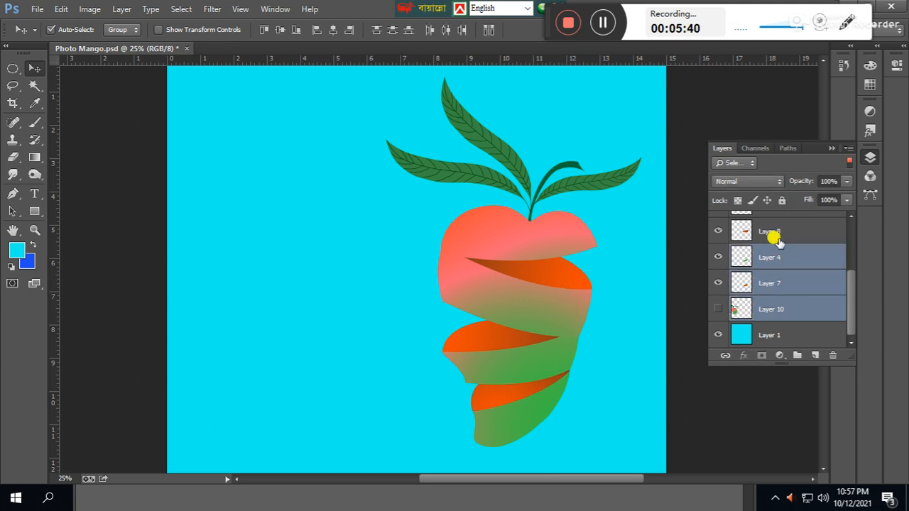
pyautogui.keyDown('shift'); pyautogui.click(778, 235); pyautogui.keyUp('shift')
pyautogui.scroll(3, 850, 300)
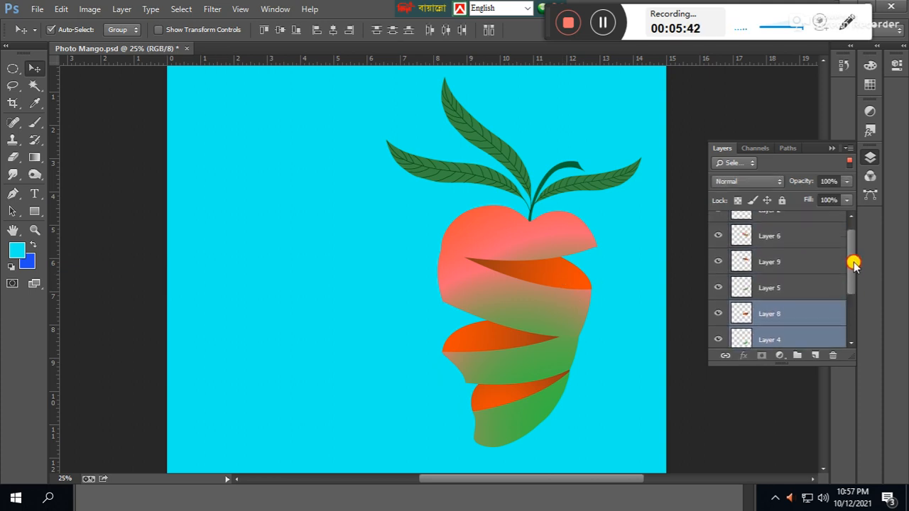
pyautogui.keyDown('shift'); pyautogui.click(792, 289); pyautogui.keyUp('shift')
pyautogui.keyDown('shift'); pyautogui.click(789, 264); pyautogui.keyUp('shift')
pyautogui.keyDown('shift'); pyautogui.click(790, 238); pyautogui.keyUp('shift')
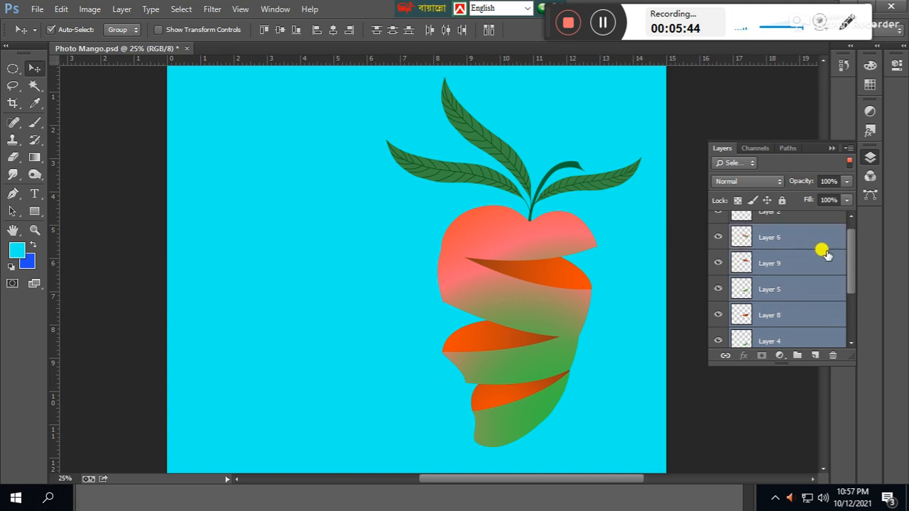
pyautogui.scroll(1, 847, 261)
pyautogui.keyDown('shift'); pyautogui.click(785, 226); pyautogui.keyUp('shift')
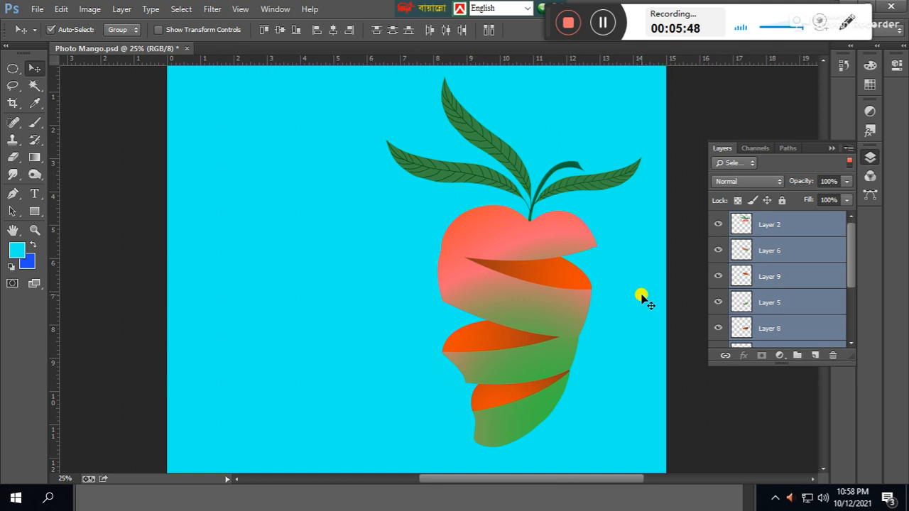
# - Enlarge the selected layers to about 135%, reduce their height slightly from the upper edge, and reposition the sliced mango within the canvas
pyautogui.hotkey('ctrl', '-')
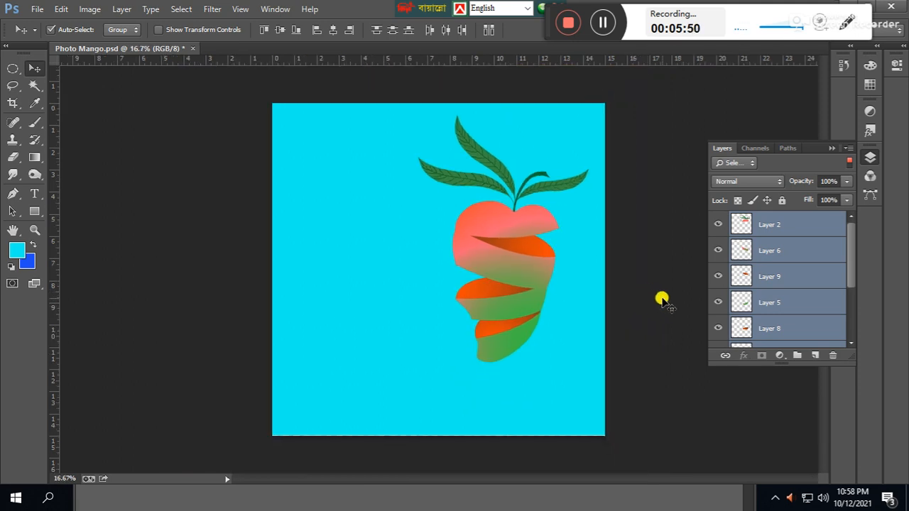
pyautogui.hotkey('ctrl', 't')
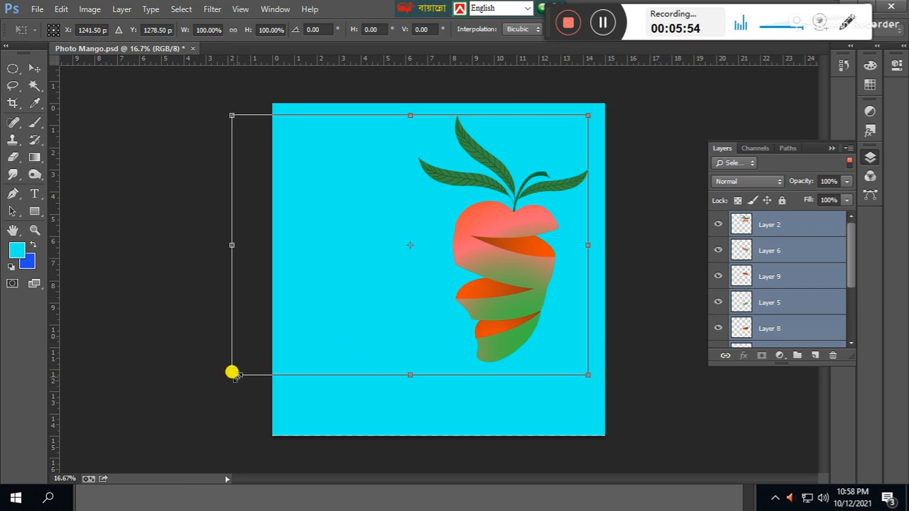
pyautogui.moveTo(228, 369); pyautogui.dragTo(155, 400)
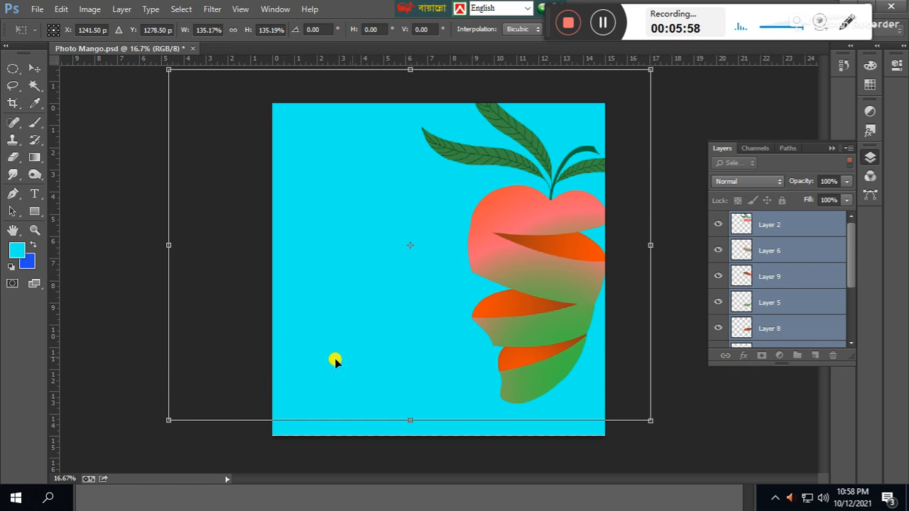
pyautogui.moveTo(535, 270); pyautogui.dragTo(471, 295)
pyautogui.moveTo(342, 93); pyautogui.dragTo(342, 121)
pyautogui.moveTo(508, 307); pyautogui.dragTo(533, 296)
pyautogui.press('Return')
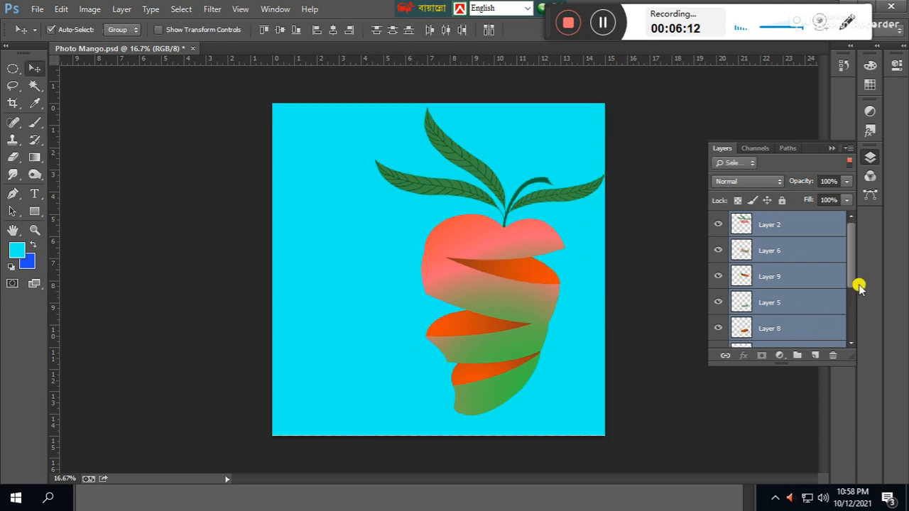
# - Show Layer 10 again, select only that layer and move the whole mango right, closer to the sliced mango
pyautogui.moveTo(852, 270); pyautogui.dragTo(853, 331)
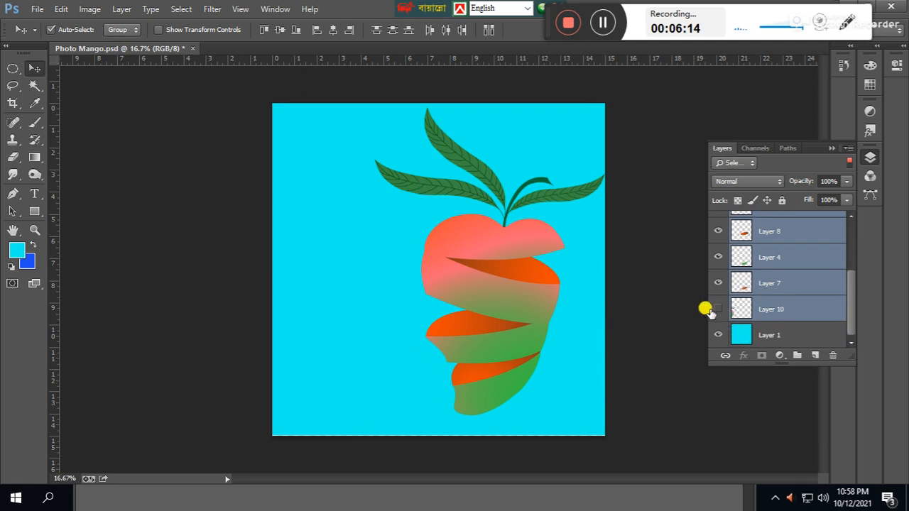
pyautogui.click(772, 311)
pyautogui.moveTo(287, 341); pyautogui.dragTo(398, 316)
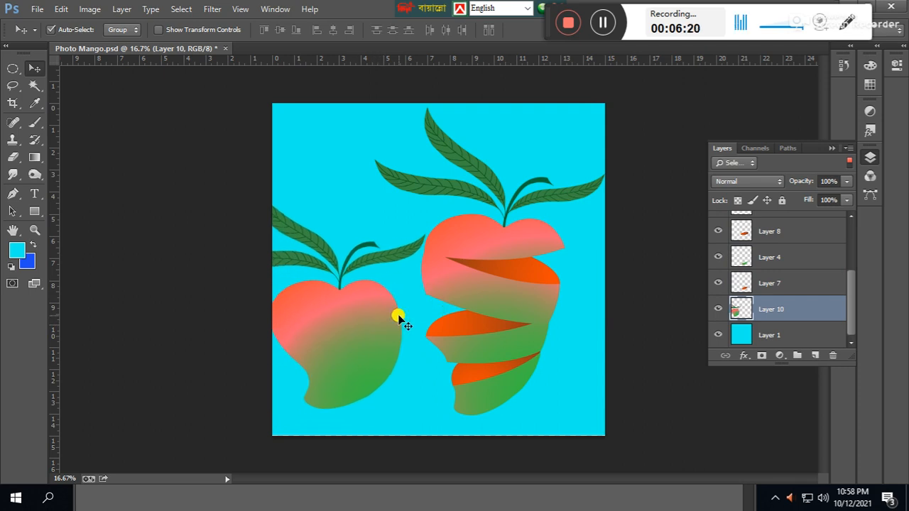
# - Scale the whole mango on Layer 10 to about 69% and place it fully inside the canvas, beside the sliced mango's middle
pyautogui.hotkey('ctrl', 't')
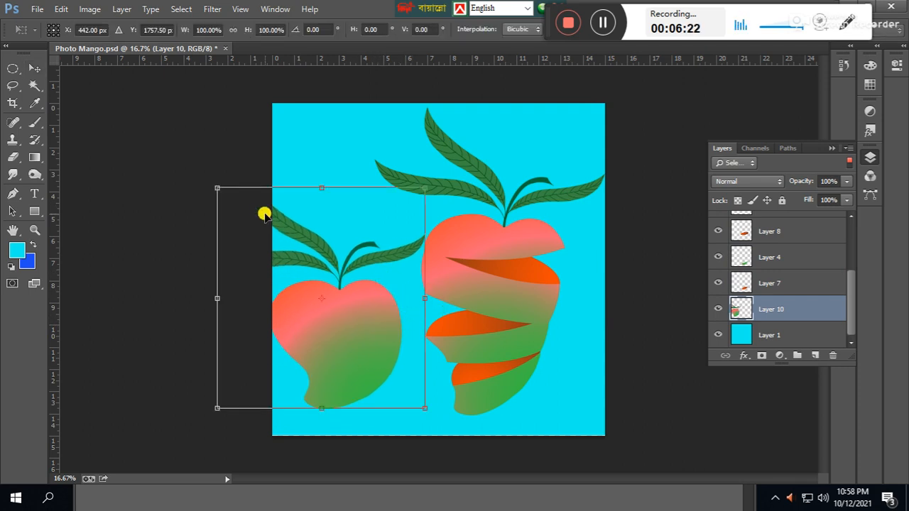
pyautogui.moveTo(218, 188); pyautogui.dragTo(250, 222)
pyautogui.moveTo(353, 329)
pyautogui.mouseDown()
pyautogui.moveTo(375, 330)
pyautogui.moveTo(385, 357)
pyautogui.moveTo(371, 353)
pyautogui.moveTo(367, 335)
pyautogui.mouseUp()
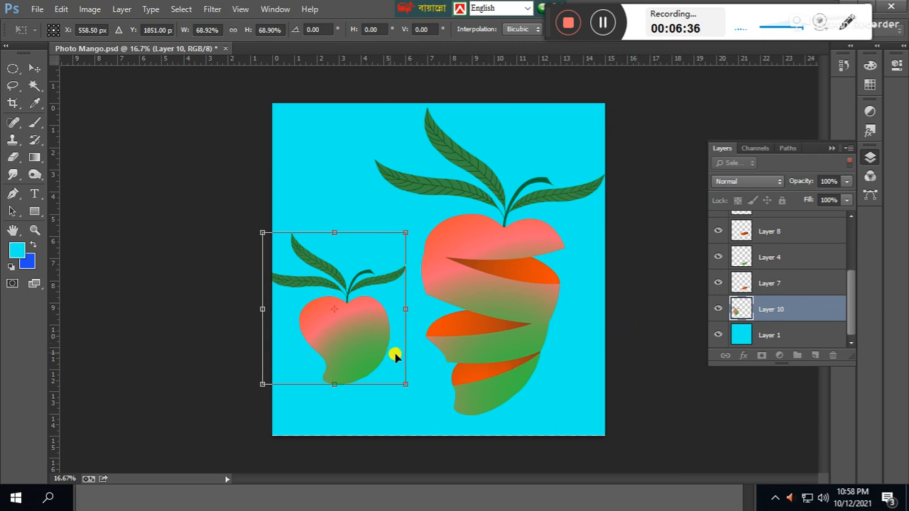
pyautogui.moveTo(358, 346); pyautogui.dragTo(364, 306)
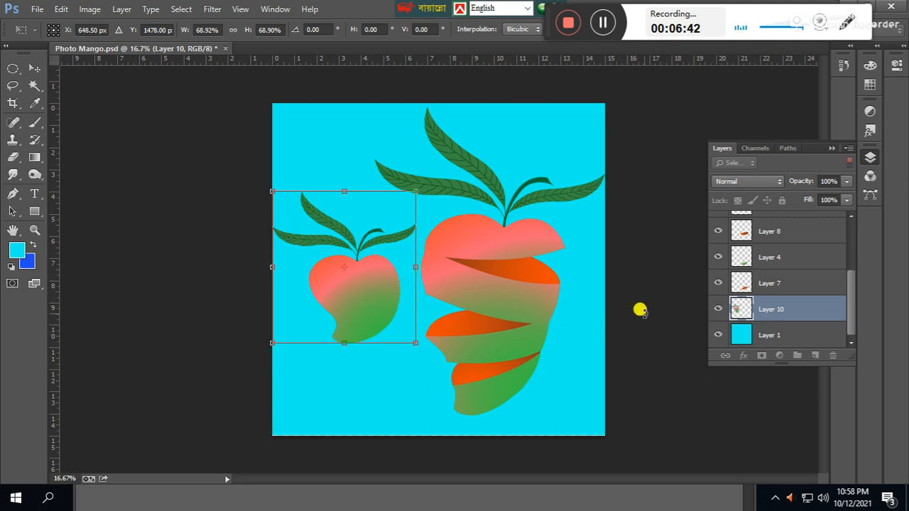
pyautogui.press('Return')
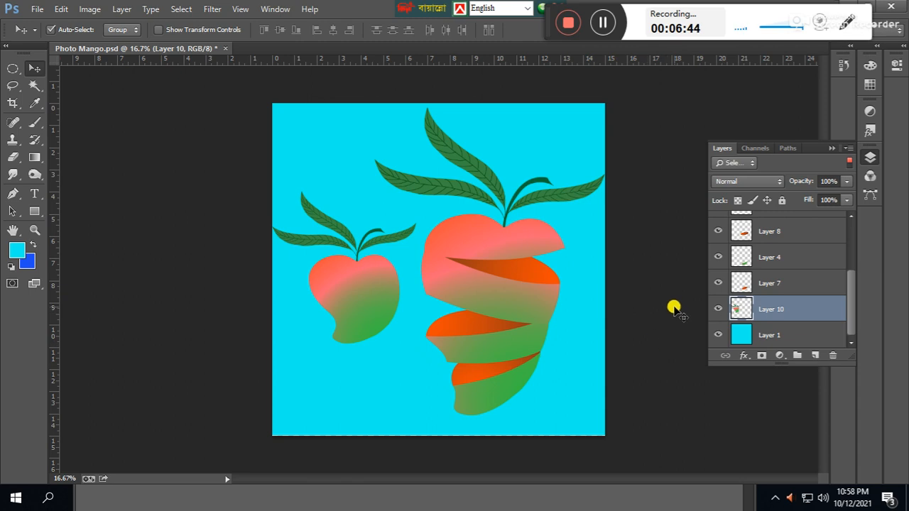